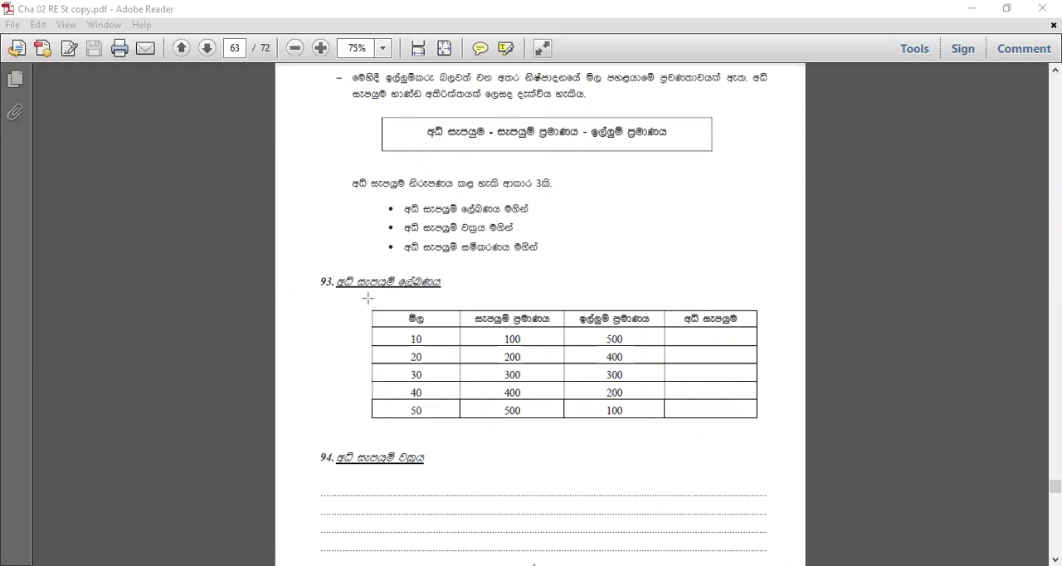
# - Draw purple rectangles around the first and last table columns and a filled block over the middle two
pyautogui.moveTo(369, 297)
pyautogui.mouseDown()
pyautogui.moveTo(434, 404)
pyautogui.moveTo(462, 430)
pyautogui.mouseUp()
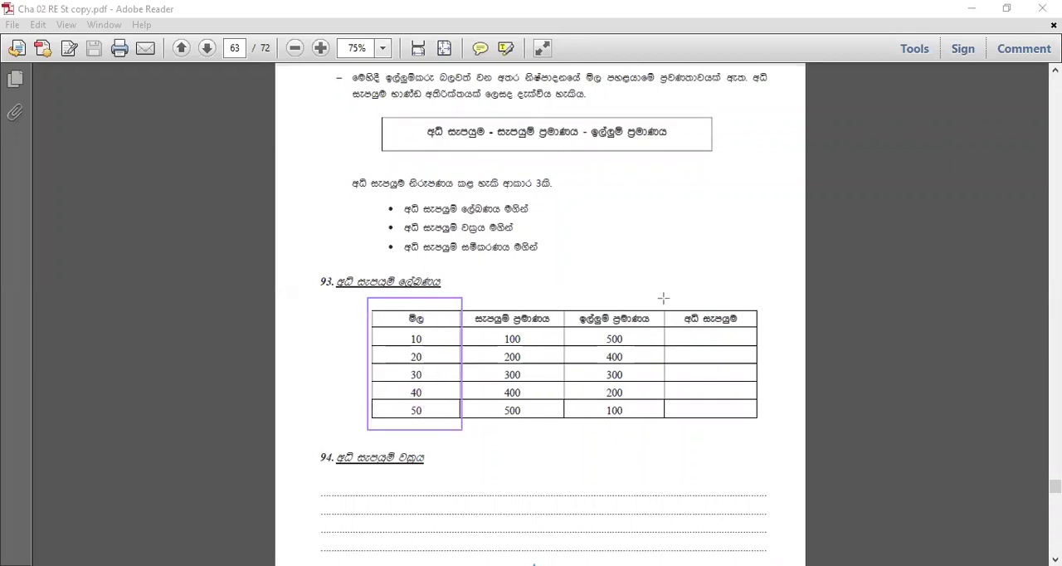
pyautogui.moveTo(664, 298); pyautogui.dragTo(768, 448)
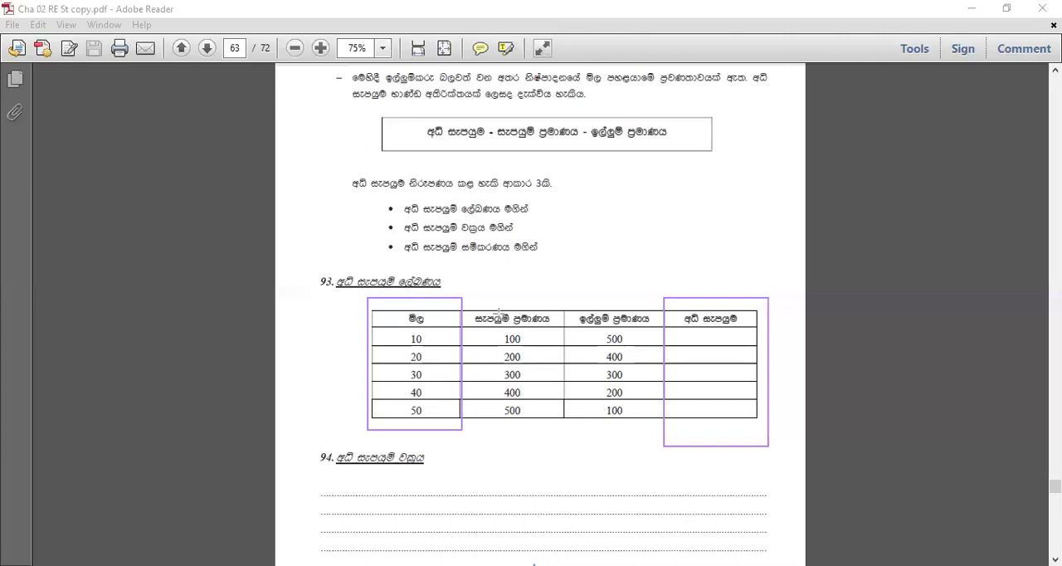
pyautogui.moveTo(468, 295)
pyautogui.mouseDown()
pyautogui.moveTo(563, 398)
pyautogui.moveTo(658, 441)
pyautogui.mouseUp()
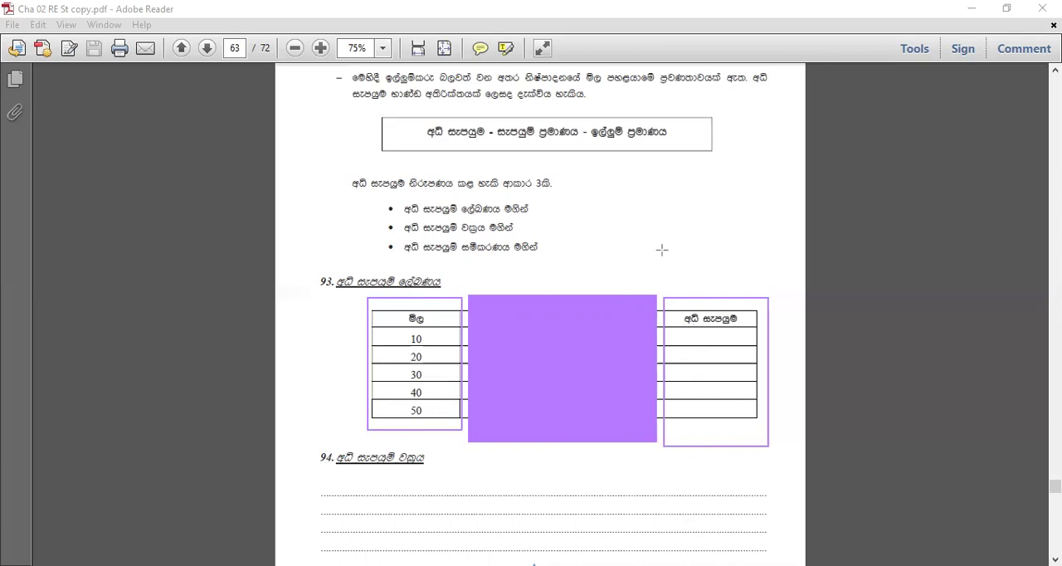
# - Delete the purple middle block and the rectangles around the first and last columns
pyautogui.click(572, 327)
pyautogui.press('Delete')
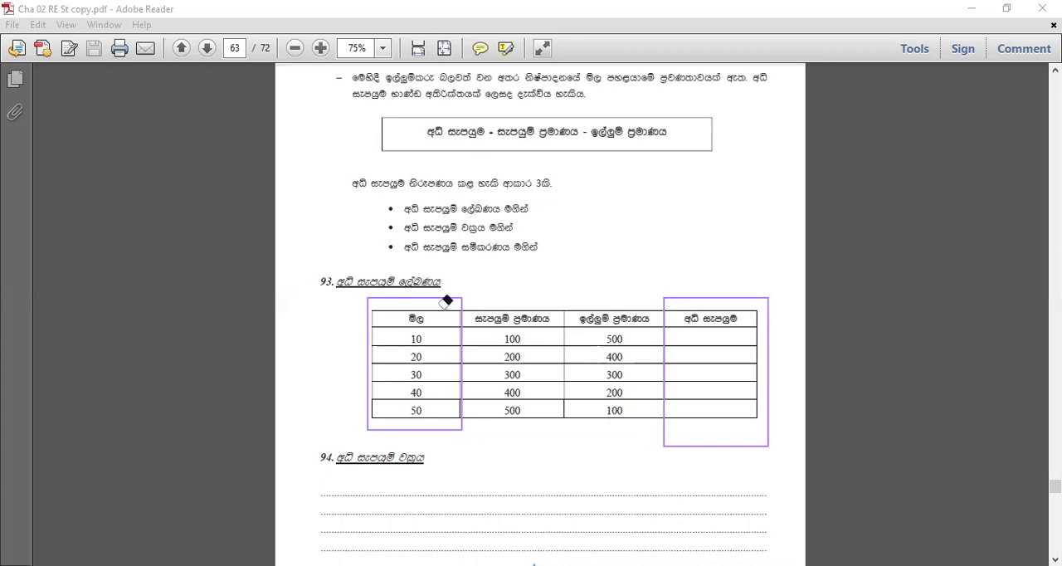
pyautogui.press('Delete')
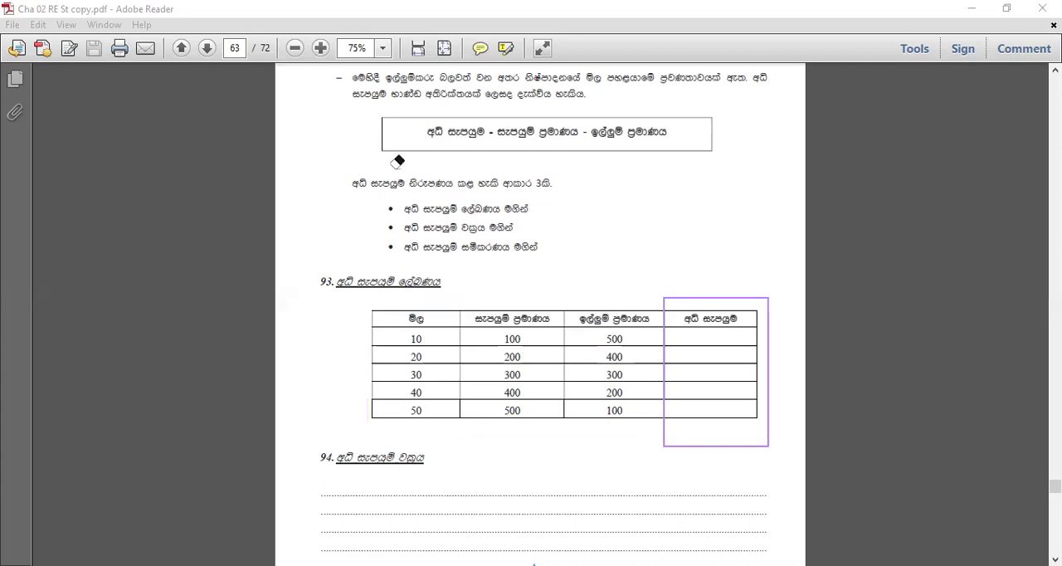
pyautogui.press('Delete')
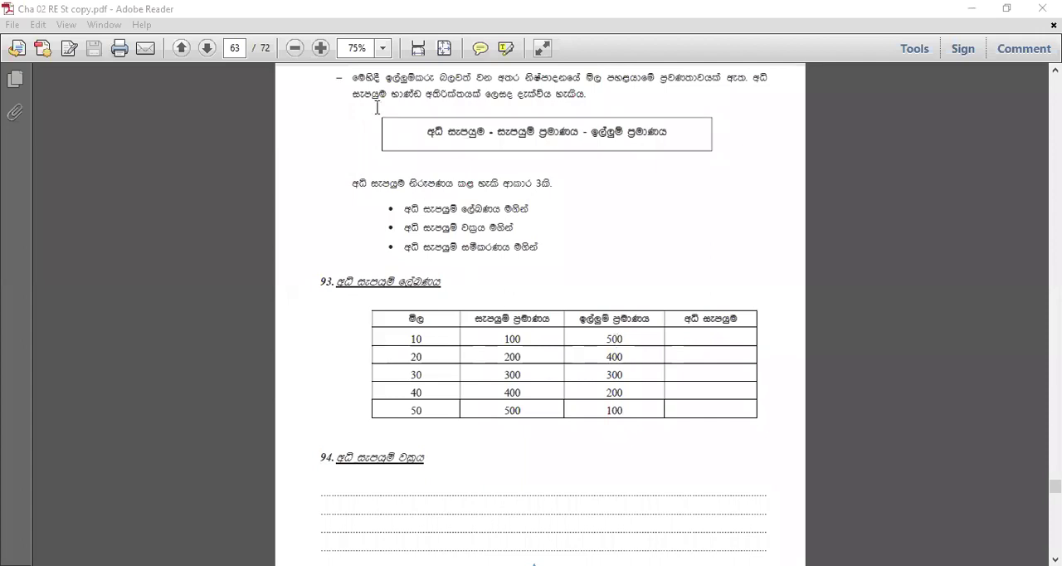
# - Type red values -400 and -200 into the last-column cells of rows 10 and 20
pyautogui.click(679, 334)
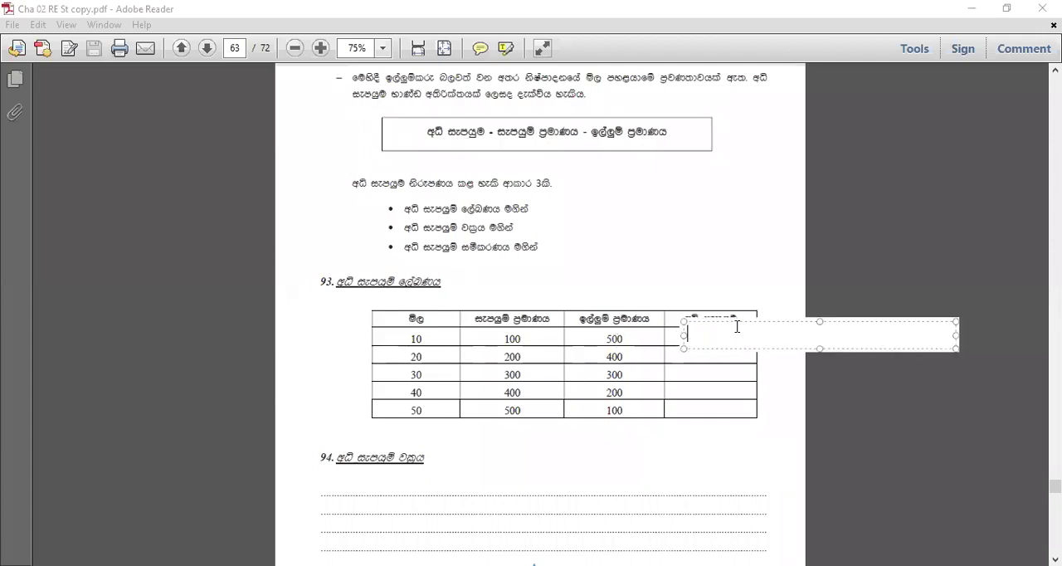
pyautogui.write('-400')
pyautogui.moveTo(715, 349); pyautogui.dragTo(711, 353)
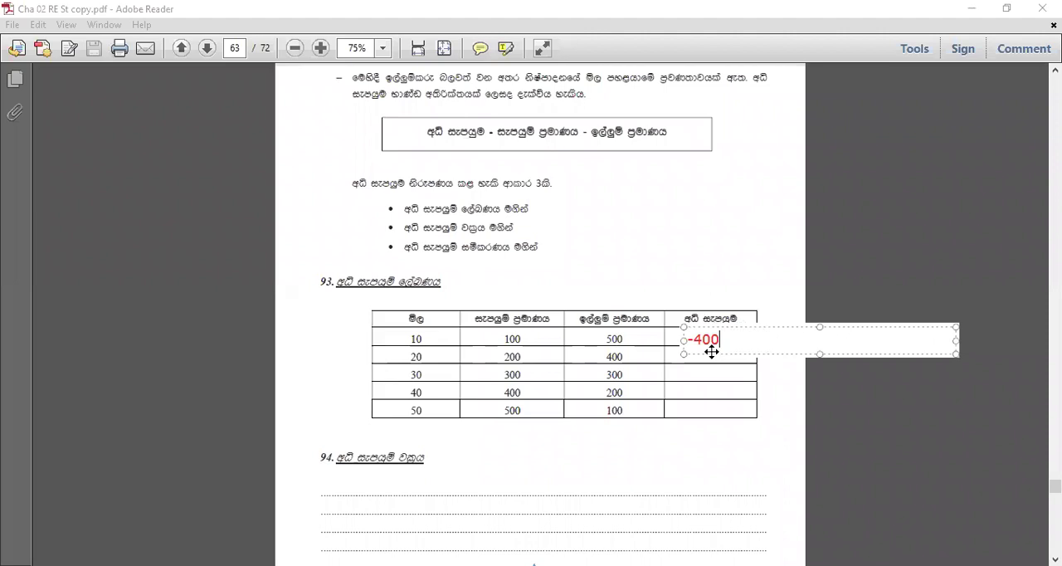
pyautogui.click(705, 365)
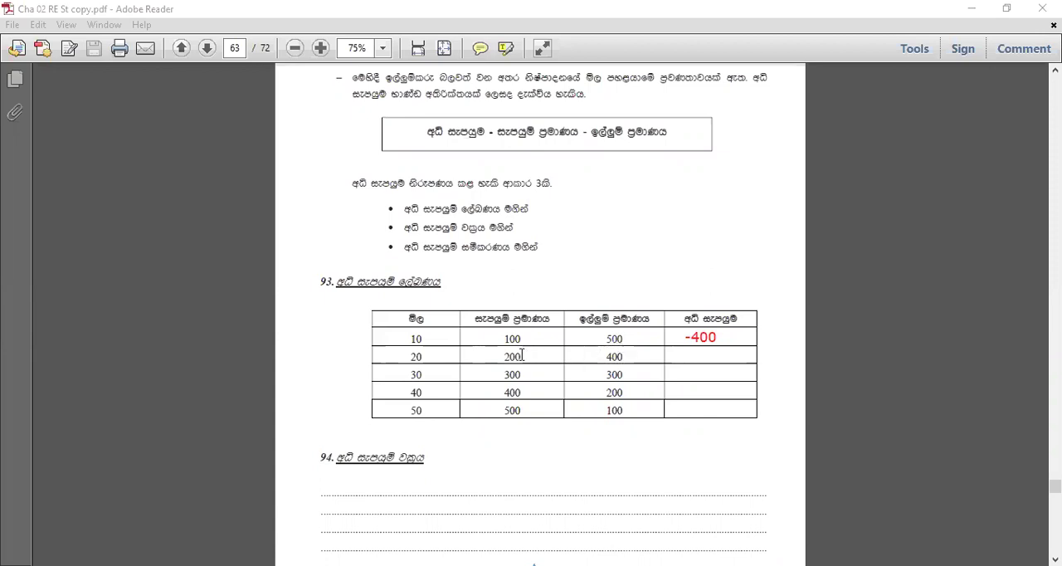
pyautogui.click(683, 355)
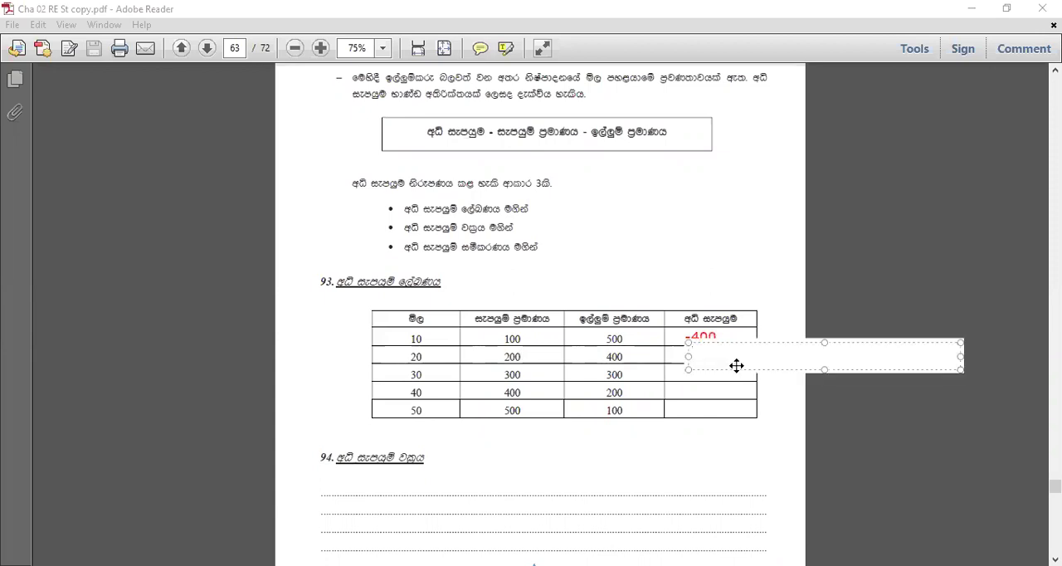
pyautogui.write('-20')
pyautogui.write('0')
pyautogui.click(725, 401)
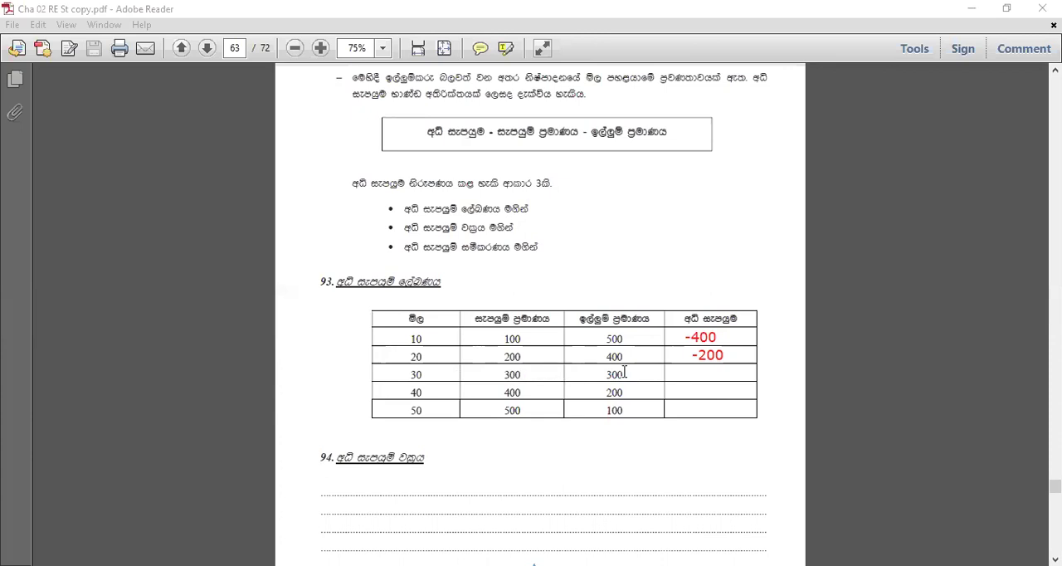
# - Type red values 0, 200 and 400 into the last-column cells of rows 30, 40 and 50
pyautogui.click(705, 374)
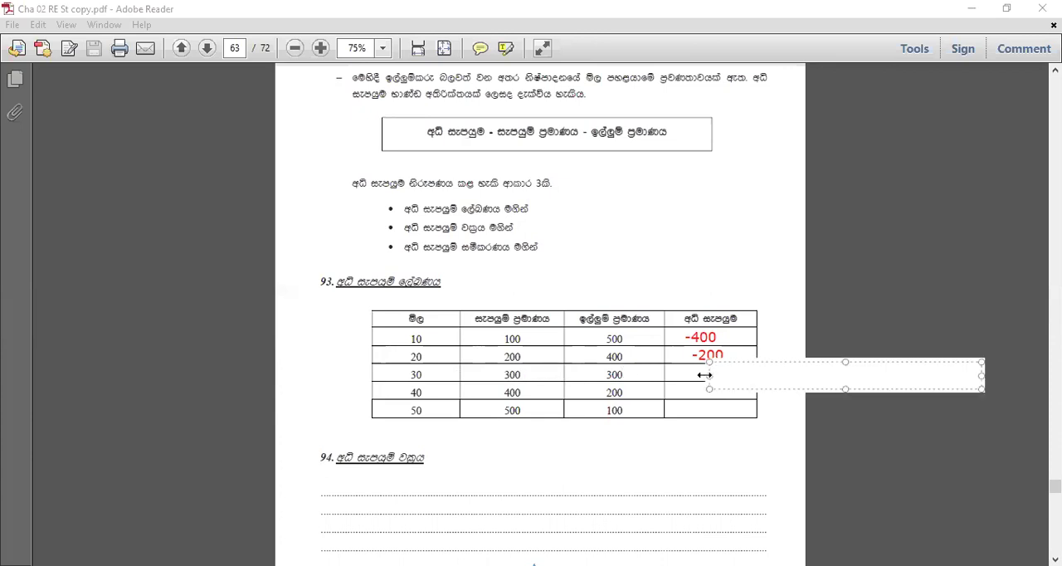
pyautogui.write('0')
pyautogui.moveTo(711, 362); pyautogui.dragTo(703, 363)
pyautogui.click(697, 410)
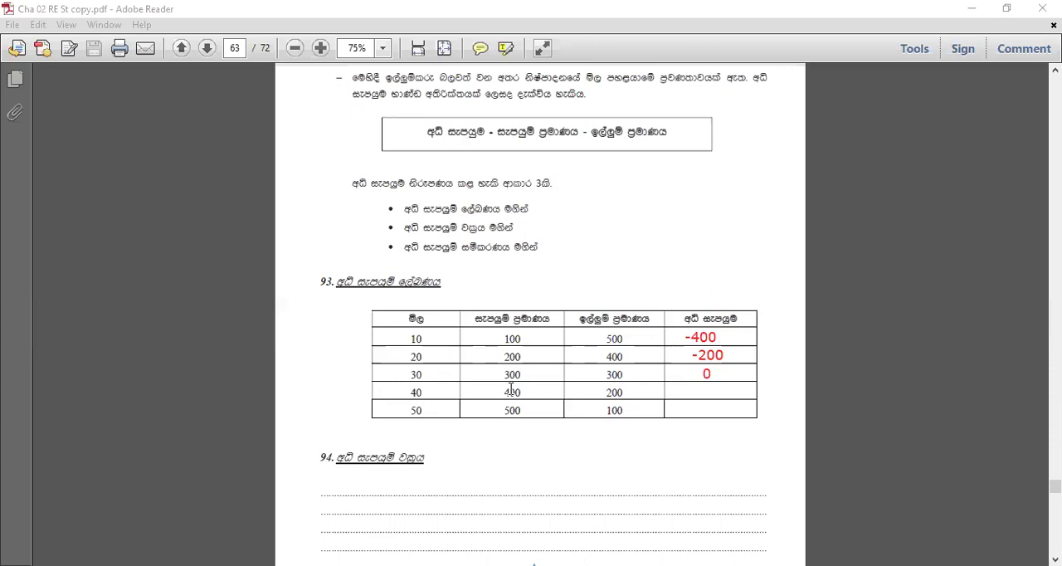
pyautogui.click(693, 391)
pyautogui.write('200')
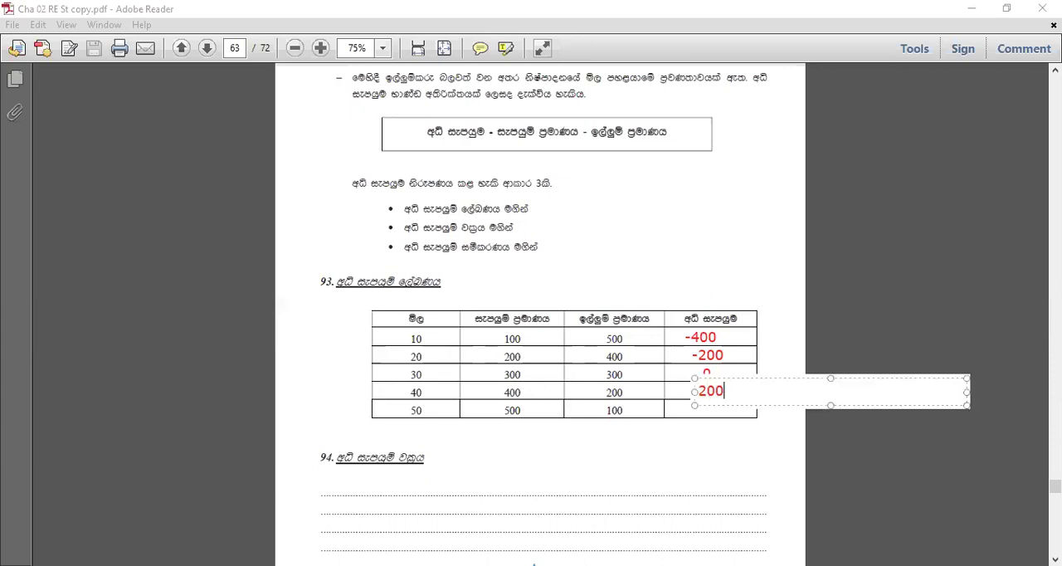
pyautogui.click(678, 404)
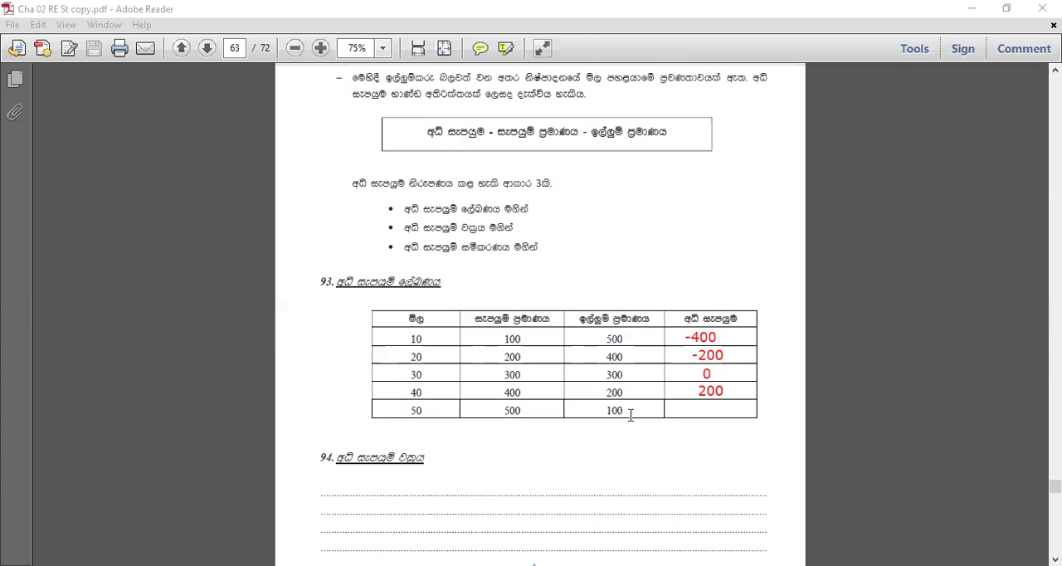
pyautogui.click(692, 406)
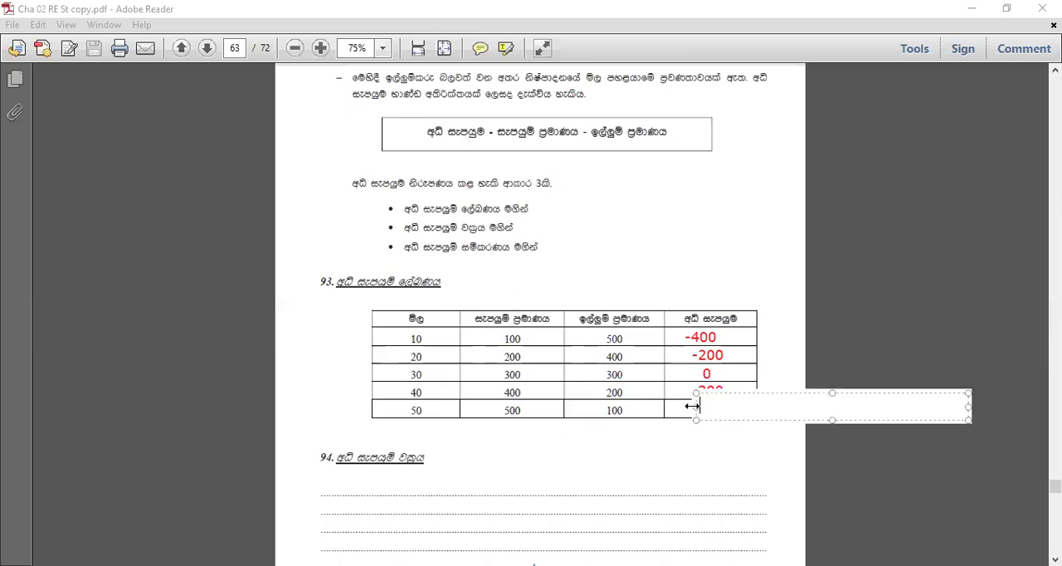
pyautogui.write('400')
pyautogui.moveTo(726, 420); pyautogui.dragTo(726, 423)
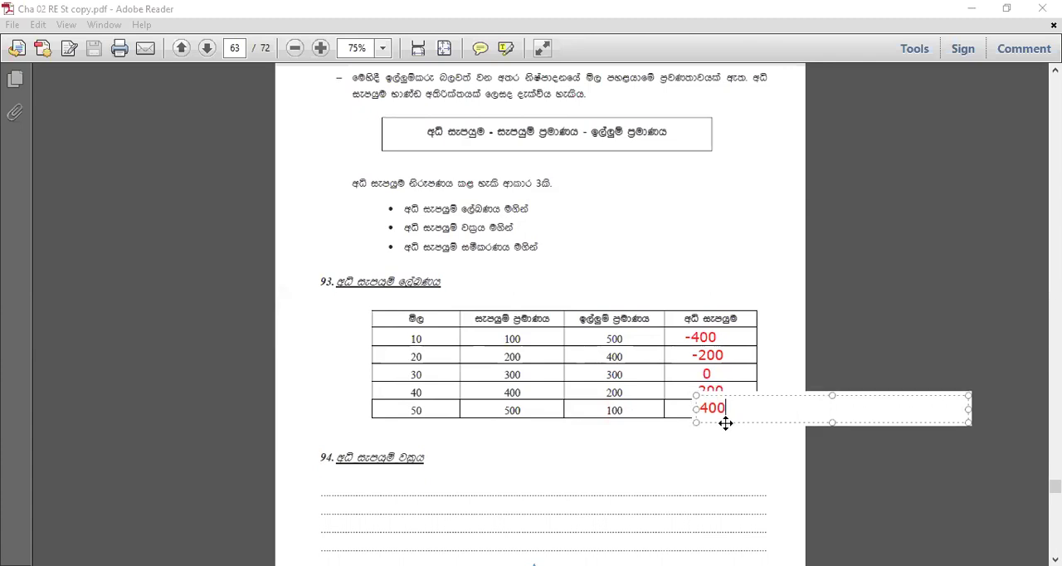
pyautogui.click(704, 452)
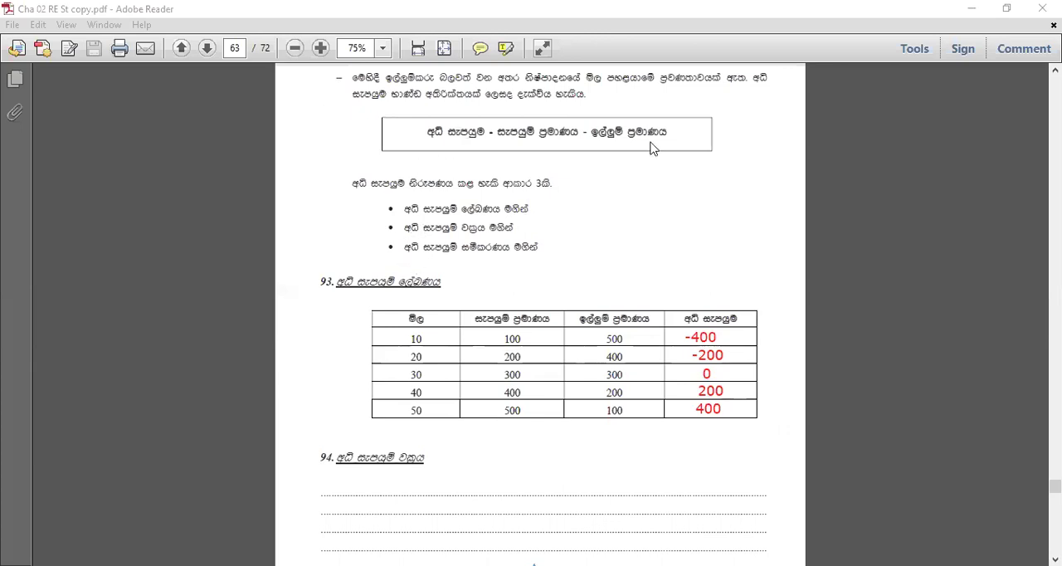
# - Draw green frames around the first and last columns and a yellow block over the middle two
pyautogui.moveTo(360, 294); pyautogui.dragTo(464, 432)
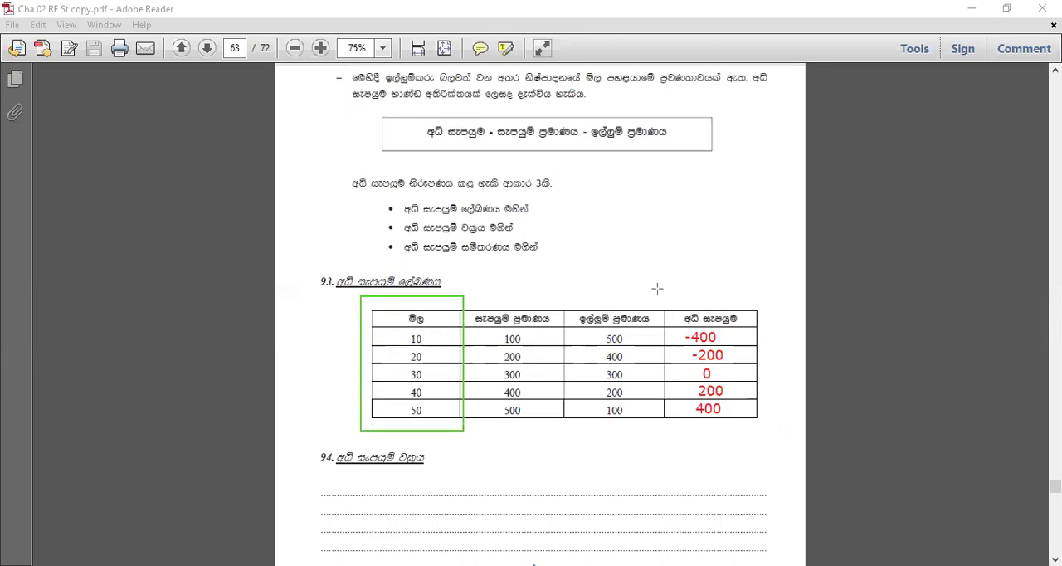
pyautogui.moveTo(654, 282); pyautogui.dragTo(770, 437)
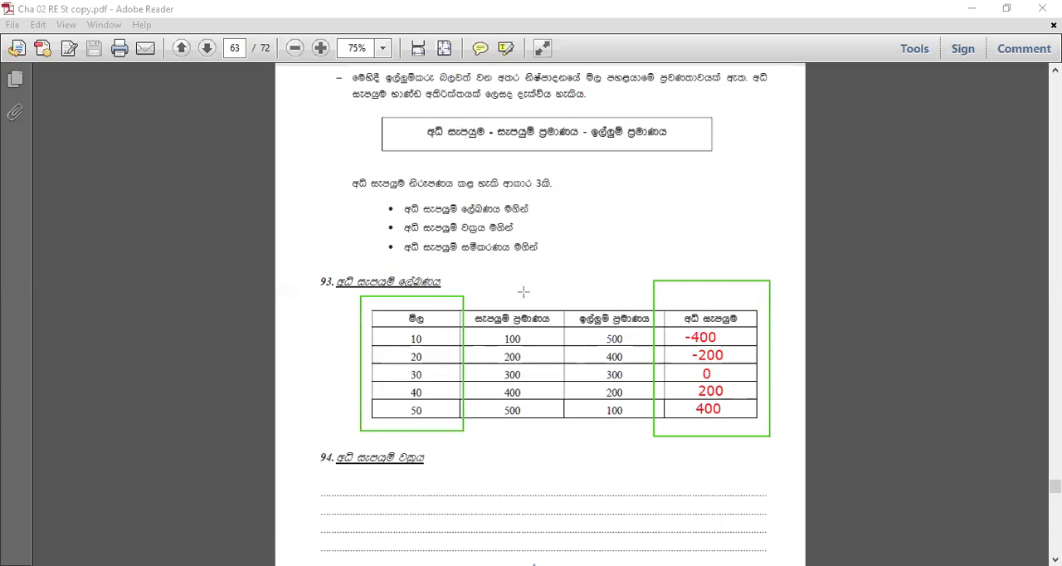
pyautogui.moveTo(469, 300); pyautogui.dragTo(652, 439)
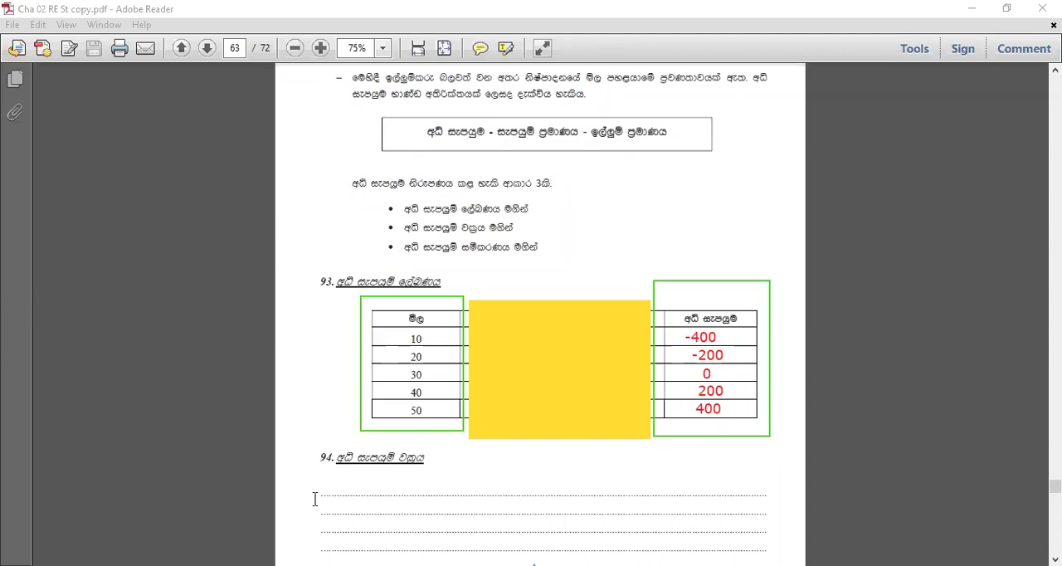
# - Drag-select the three dotted answer lines beneath heading 94
pyautogui.moveTo(320, 493); pyautogui.dragTo(713, 528)
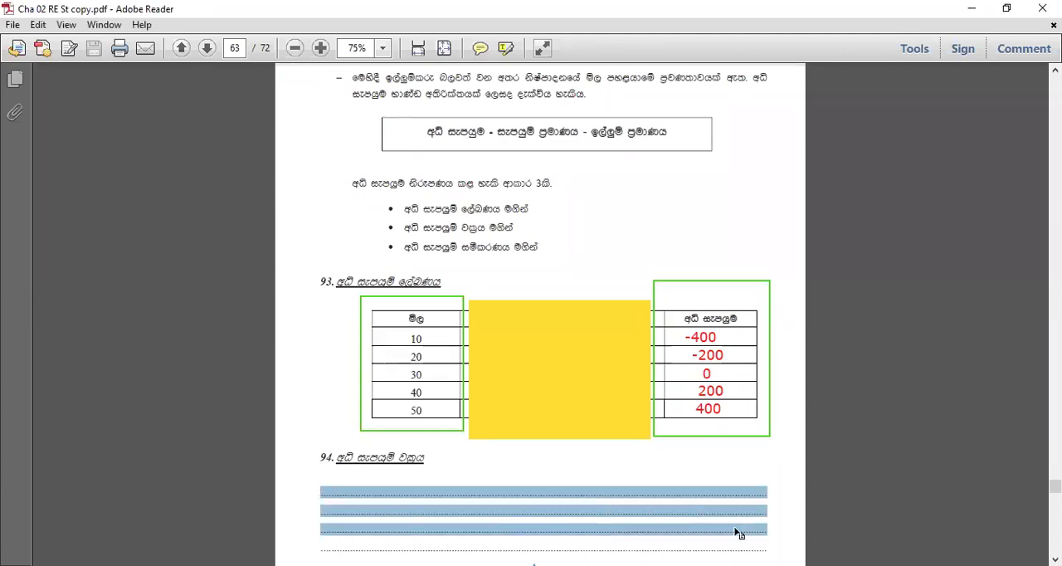